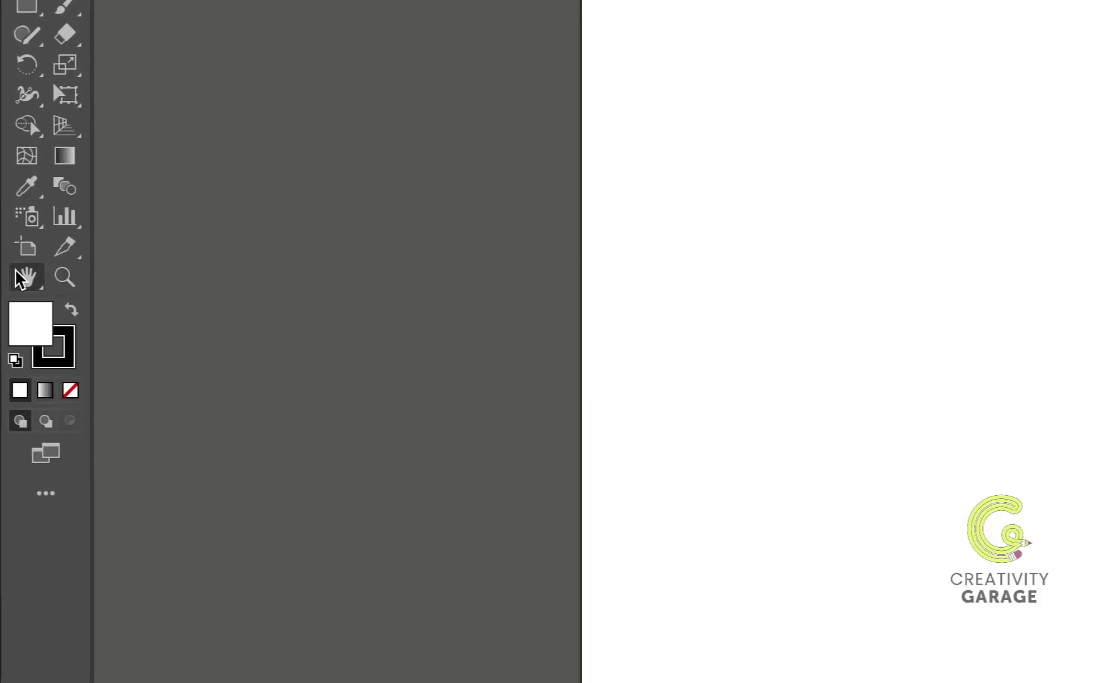
# Step: Pan the blank artboard left and right across the canvas with the Hand tool (H)
pyautogui.click(25, 279)
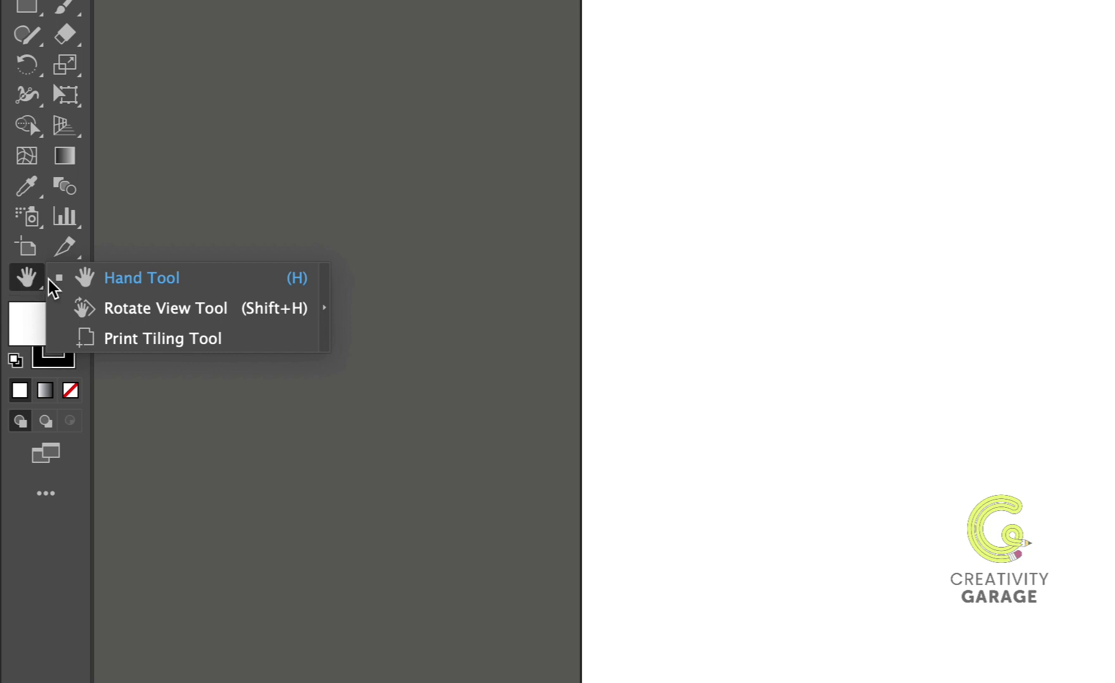
pyautogui.press('h')
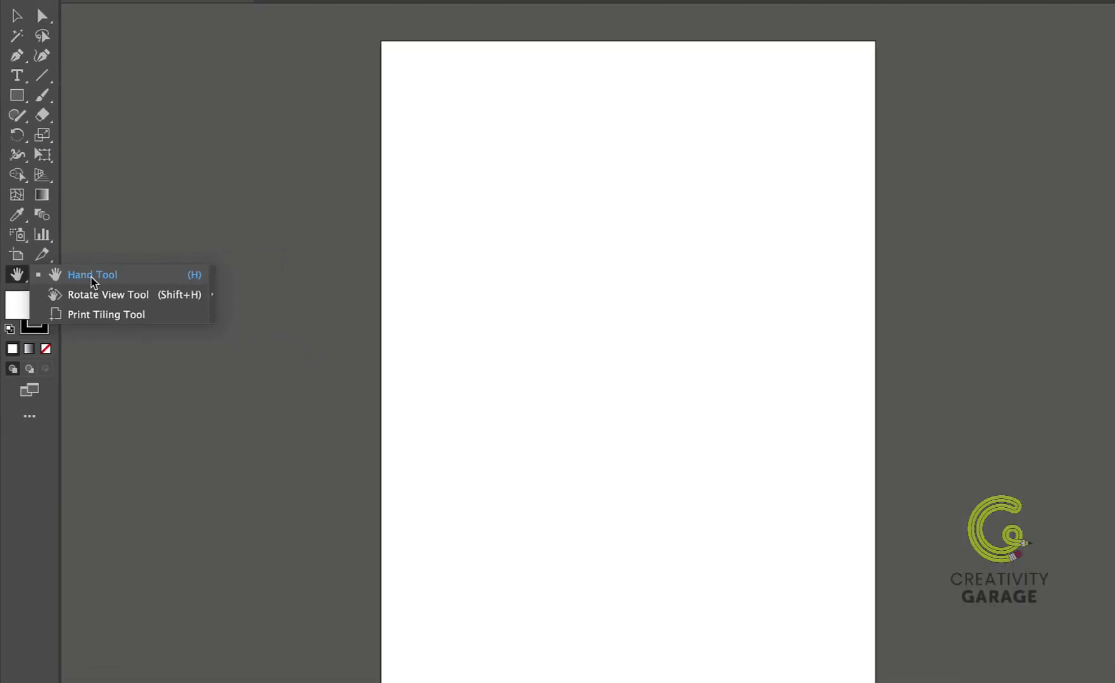
pyautogui.click(92, 278)
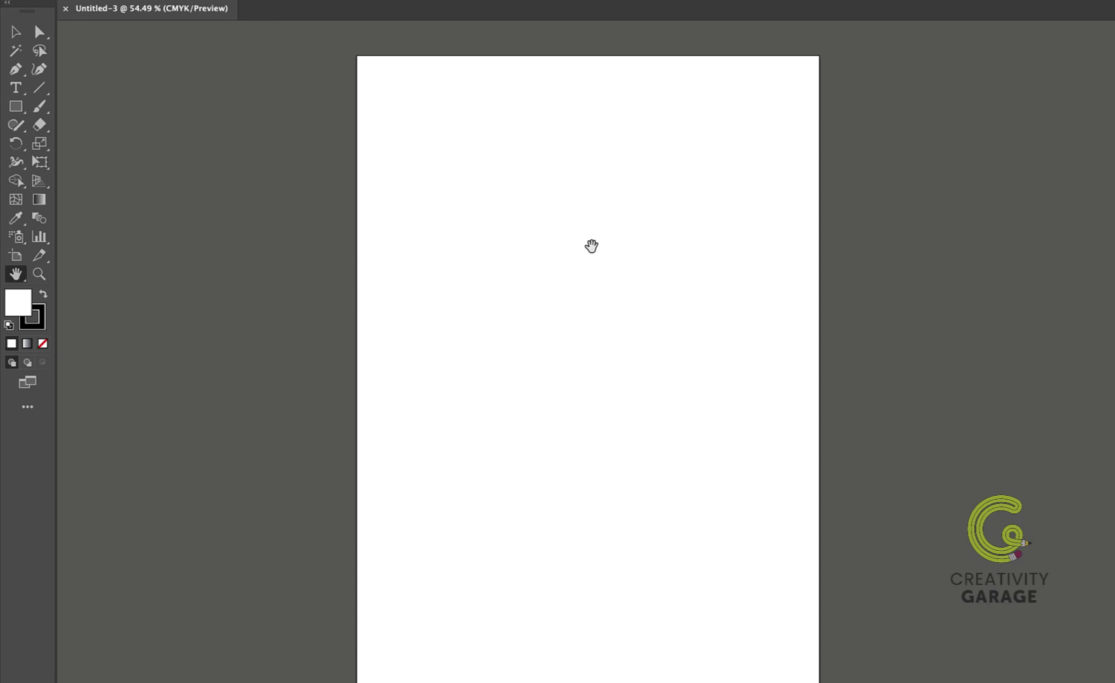
pyautogui.moveTo(591, 247)
pyautogui.mouseDown()
pyautogui.moveTo(549, 226)
pyautogui.moveTo(558, 252)
pyautogui.moveTo(720, 256)
pyautogui.mouseUp()
pyautogui.moveTo(801, 264); pyautogui.dragTo(395, 247)
pyautogui.moveTo(261, 229)
pyautogui.mouseDown()
pyautogui.moveTo(424, 241)
pyautogui.moveTo(827, 235)
pyautogui.moveTo(518, 229)
pyautogui.moveTo(512, 217)
pyautogui.mouseUp()
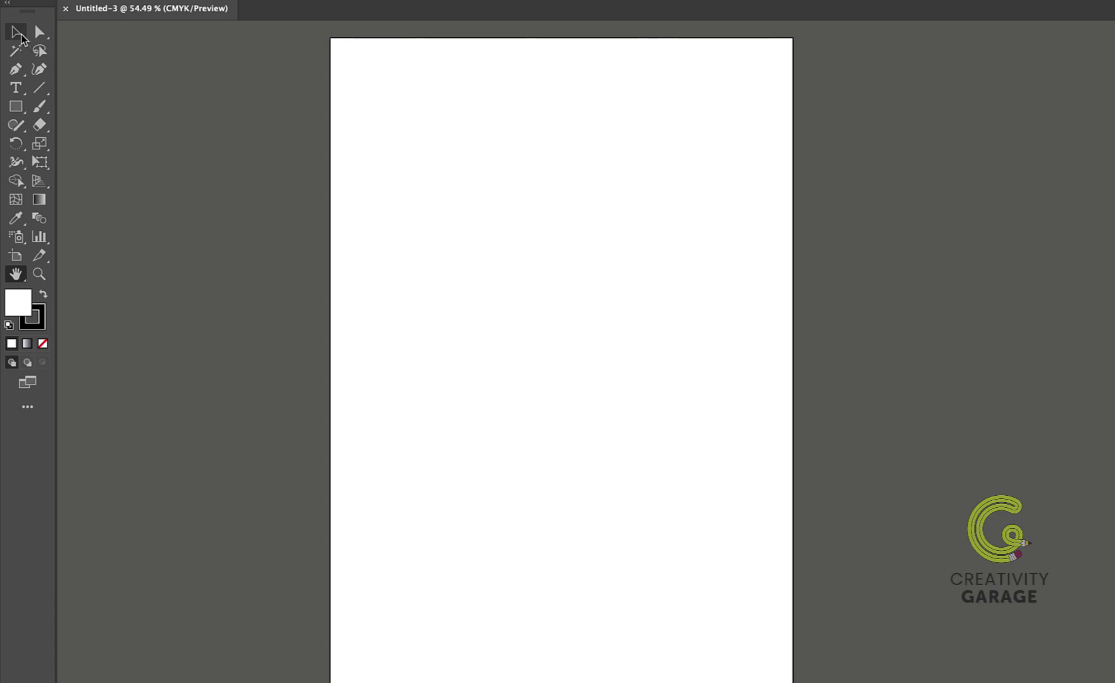
# Step: With the Selection tool active, pan the empty artboard briefly using Space-drag
pyautogui.click(18, 33)
pyautogui.press('space')
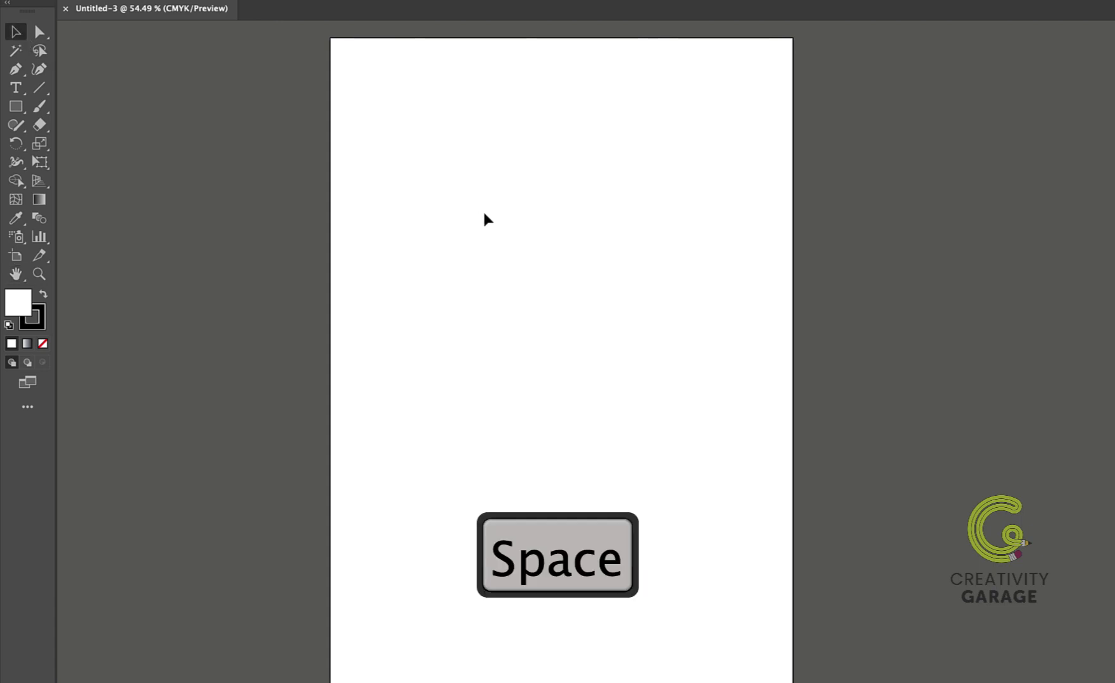
pyautogui.moveTo(460, 197)
pyautogui.mouseDown()
pyautogui.moveTo(540, 201)
pyautogui.moveTo(409, 204)
pyautogui.moveTo(488, 206)
pyautogui.mouseUp()
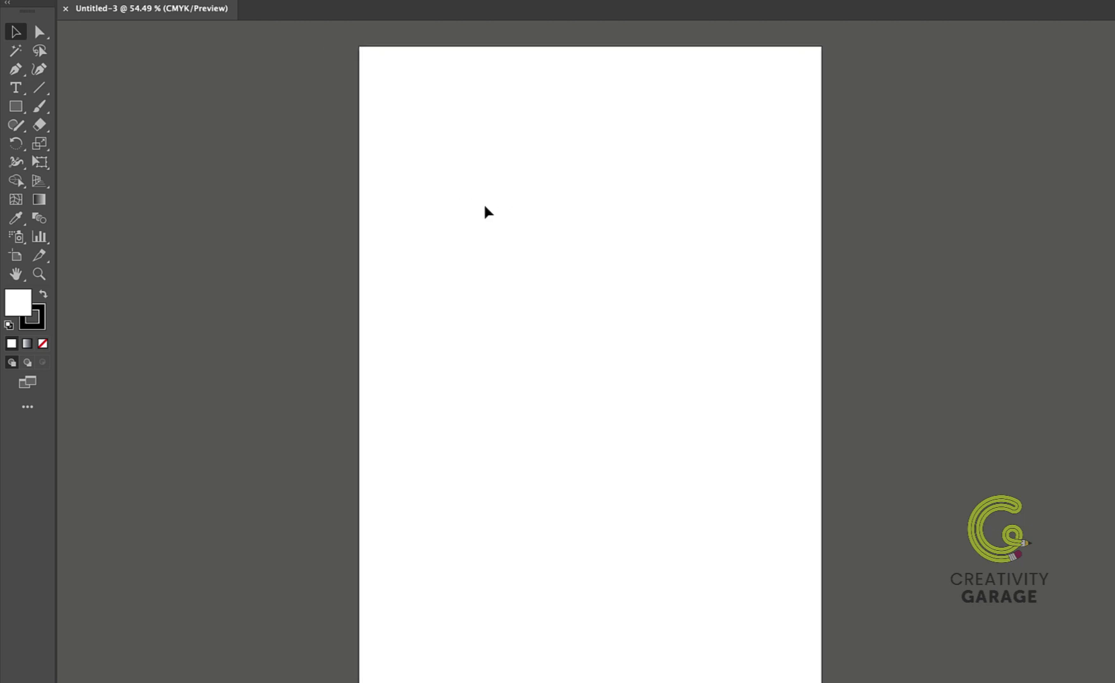
# Step: Draw a text frame near the artboard top, panning left with Alt+Space while editing
pyautogui.click(16, 88)
pyautogui.moveTo(401, 118)
pyautogui.mouseDown()
pyautogui.moveTo(548, 195)
pyautogui.moveTo(682, 228)
pyautogui.mouseUp()
pyautogui.write('asdasd aasd asd')
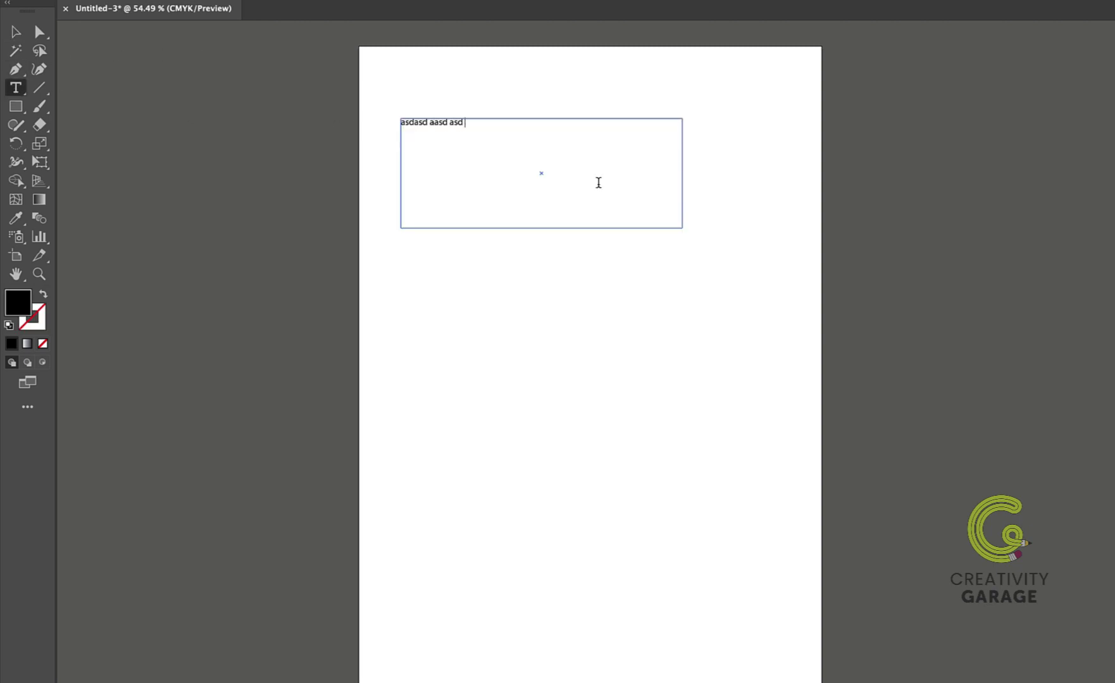
pyautogui.write(' asdasd asd asd')
pyautogui.press('alt')
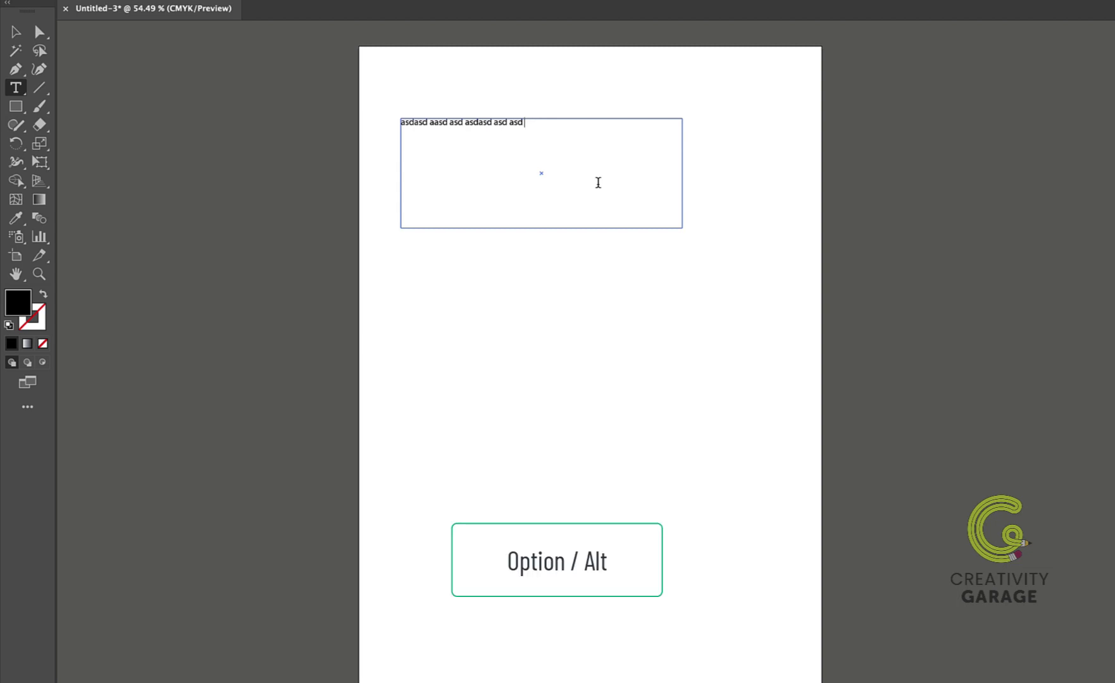
pyautogui.hotkey('alt', 'space')
pyautogui.moveTo(572, 165)
pyautogui.mouseDown()
pyautogui.moveTo(900, 167)
pyautogui.moveTo(378, 153)
pyautogui.moveTo(332, 162)
pyautogui.mouseUp()
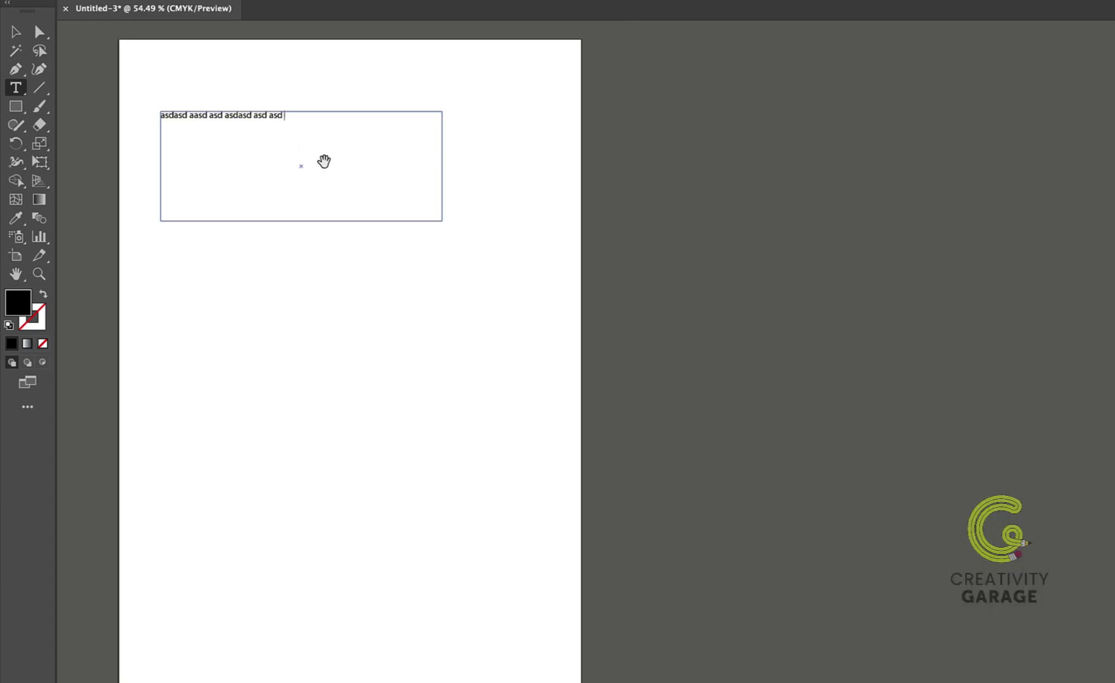
pyautogui.write('cvsdv')
pyautogui.moveTo(16, 274); pyautogui.dragTo(122, 296)
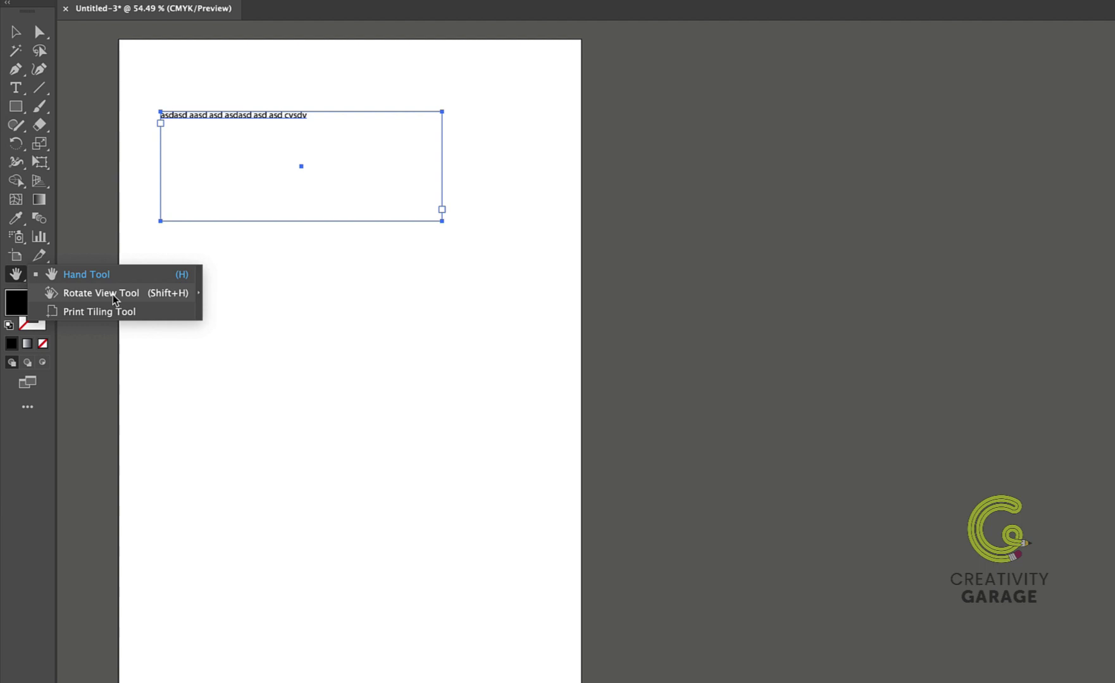
# Step: Rotate the canvas view about 17 degrees with the Rotate View tool (Shift+H)
pyautogui.hotkey('shift', 'h')
pyautogui.click(117, 295)
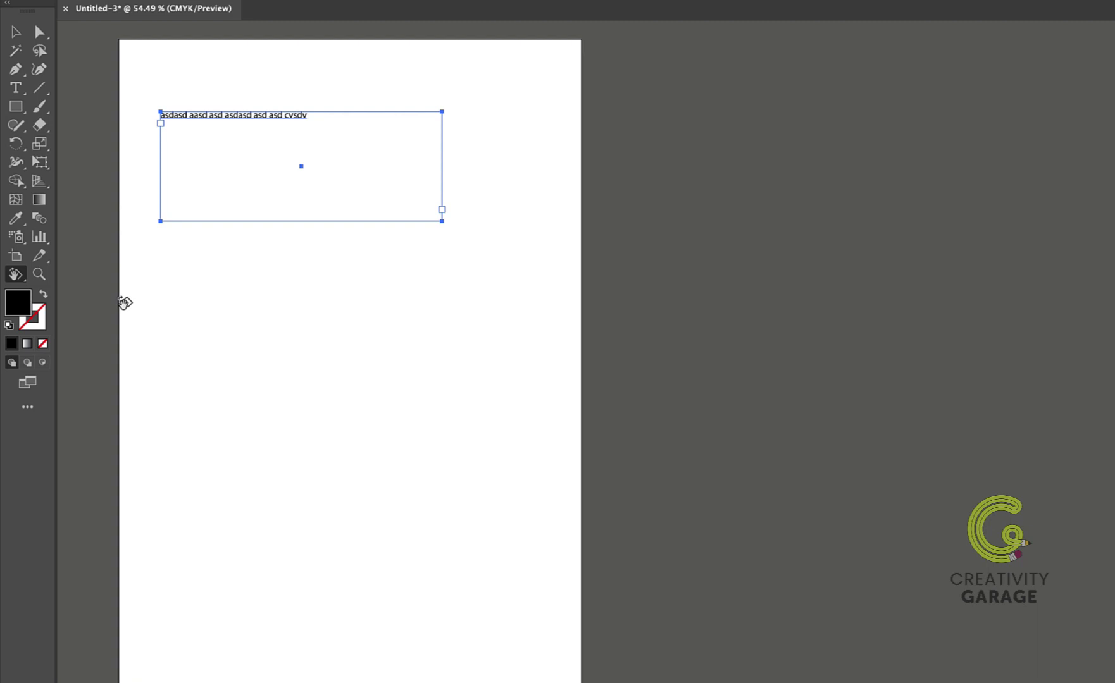
pyautogui.moveTo(282, 306)
pyautogui.mouseDown()
pyautogui.moveTo(379, 408)
pyautogui.moveTo(399, 322)
pyautogui.moveTo(543, 434)
pyautogui.moveTo(523, 421)
pyautogui.moveTo(500, 361)
pyautogui.moveTo(521, 404)
pyautogui.moveTo(580, 423)
pyautogui.moveTo(619, 413)
pyautogui.moveTo(610, 391)
pyautogui.moveTo(572, 382)
pyautogui.mouseUp()
# Step: Zoom in on the text box to 100% with the Zoom tool, then Alt-click twice to zoom out
pyautogui.click(39, 274)
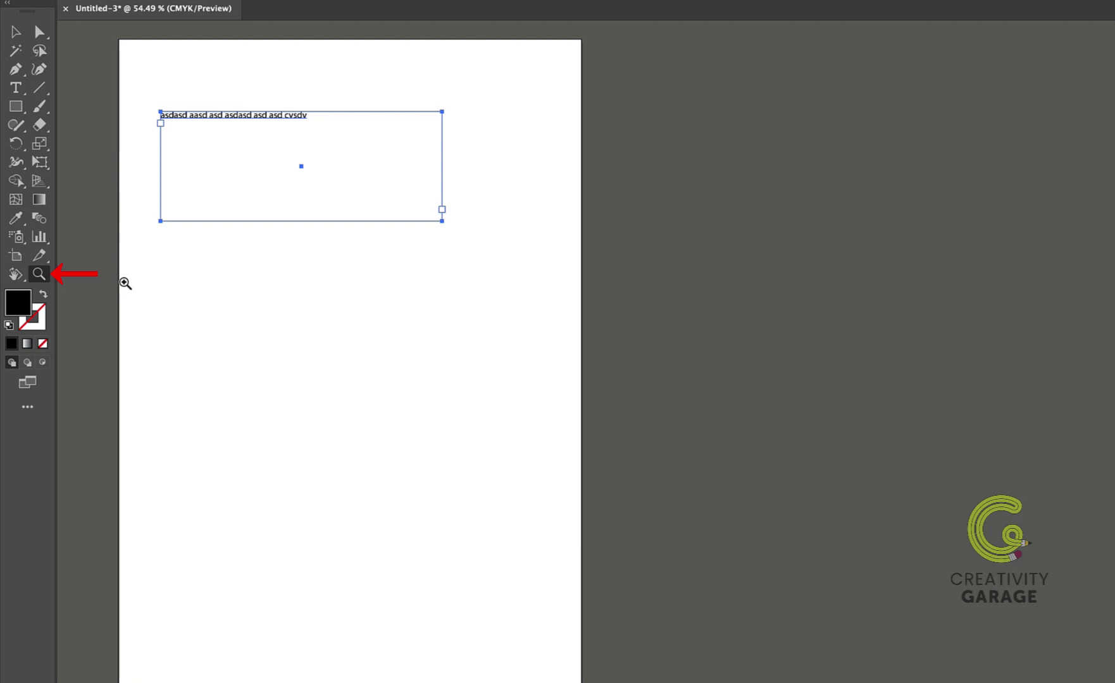
pyautogui.press('z')
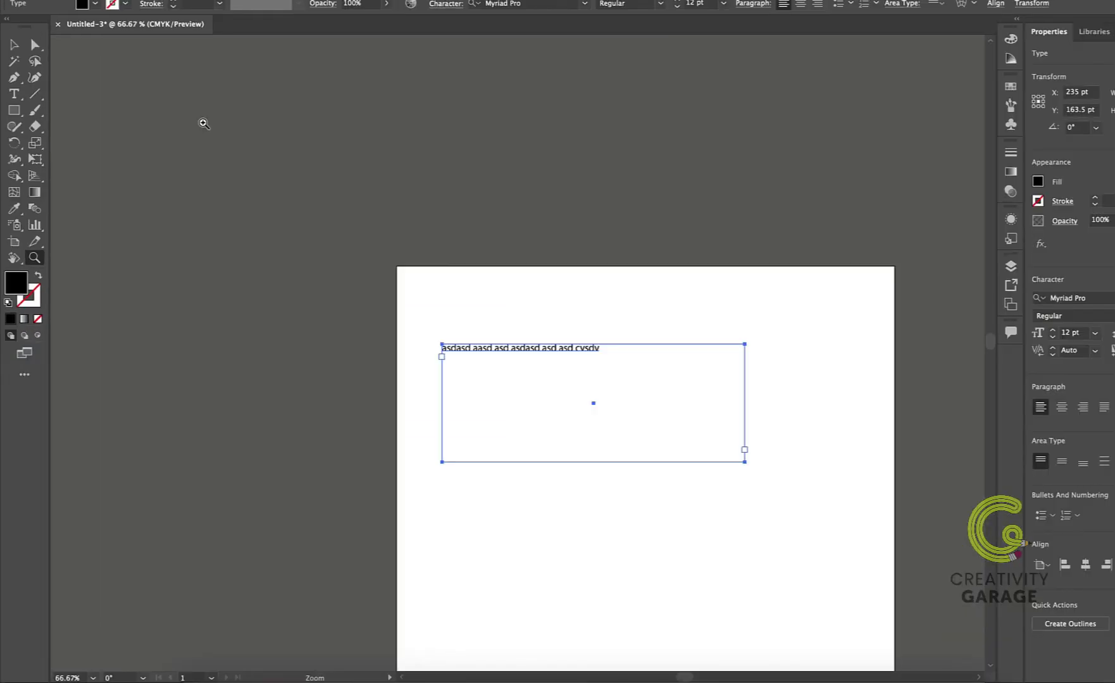
pyautogui.click(699, 429)
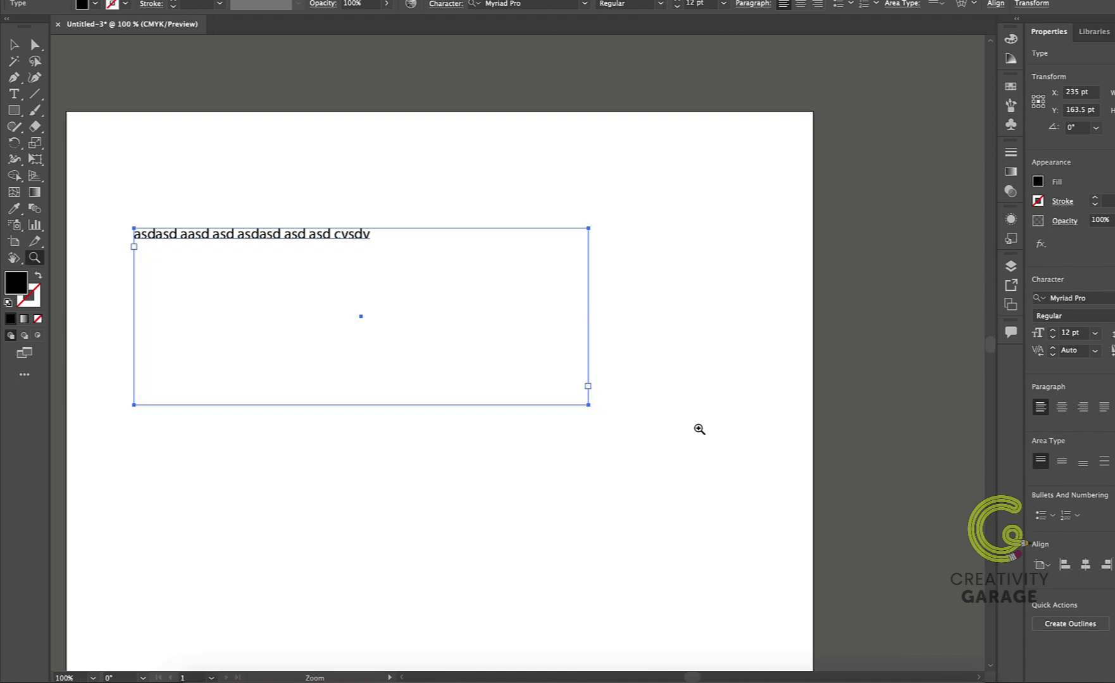
pyautogui.press('alt')
pyautogui.keyDown('alt'); pyautogui.click(356, 247); pyautogui.keyUp('alt')
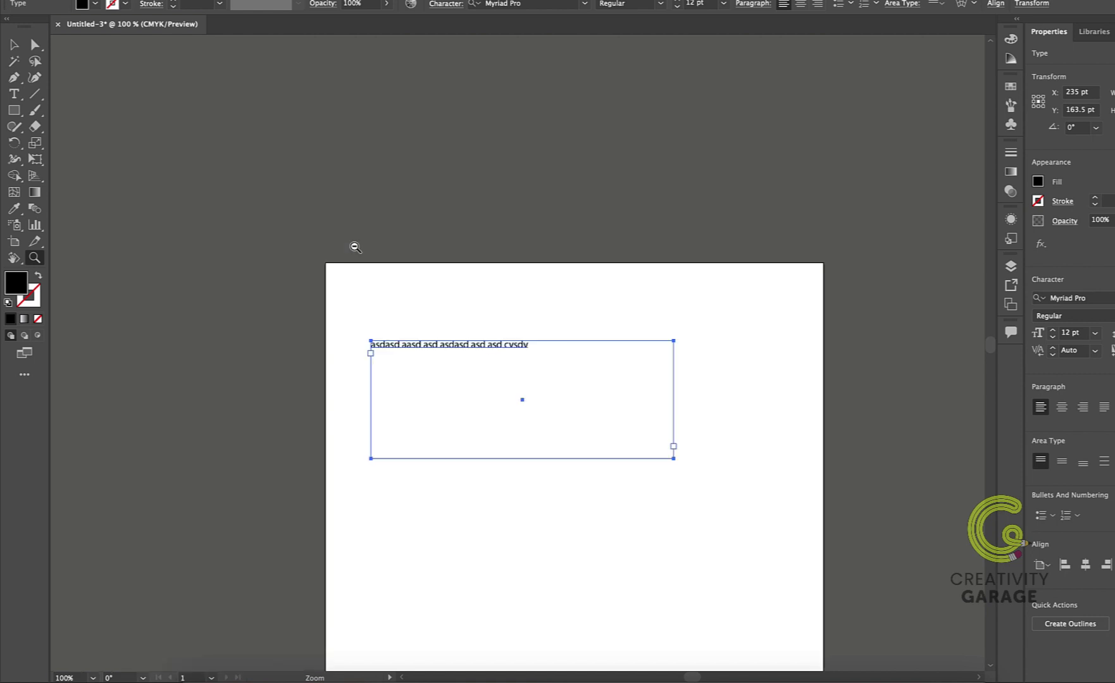
pyautogui.keyDown('alt'); pyautogui.click(546, 485); pyautogui.keyUp('alt')
# Step: Draw a square below the text with a white fill and default black stroke
pyautogui.press('m')
pyautogui.moveTo(416, 360); pyautogui.dragTo(538, 471)
pyautogui.click(1037, 182)
pyautogui.click(907, 229)
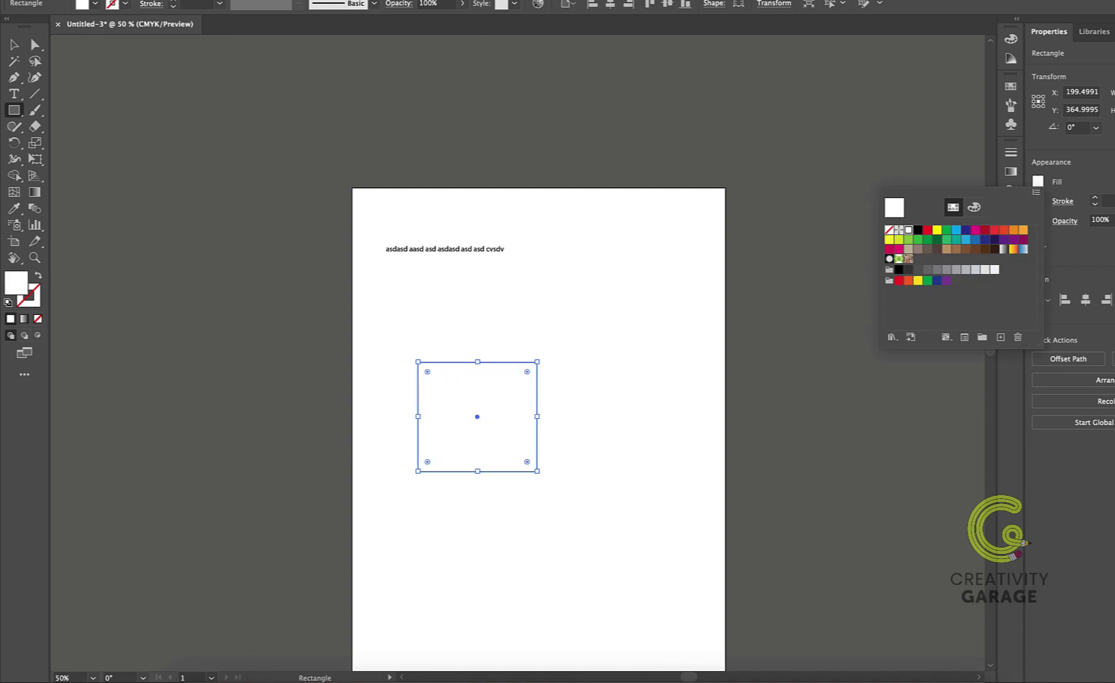
pyautogui.press('Escape')
pyautogui.press('d')
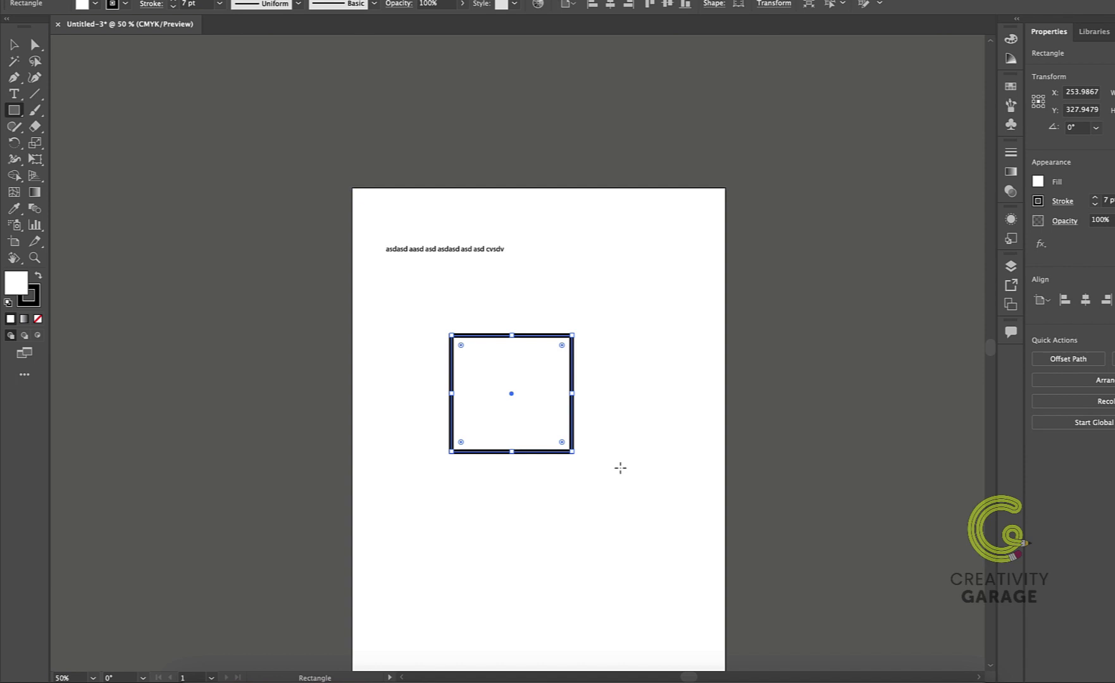
# Step: Marquee-zoom close onto the square, then zoom back out to 100%
pyautogui.press('z')
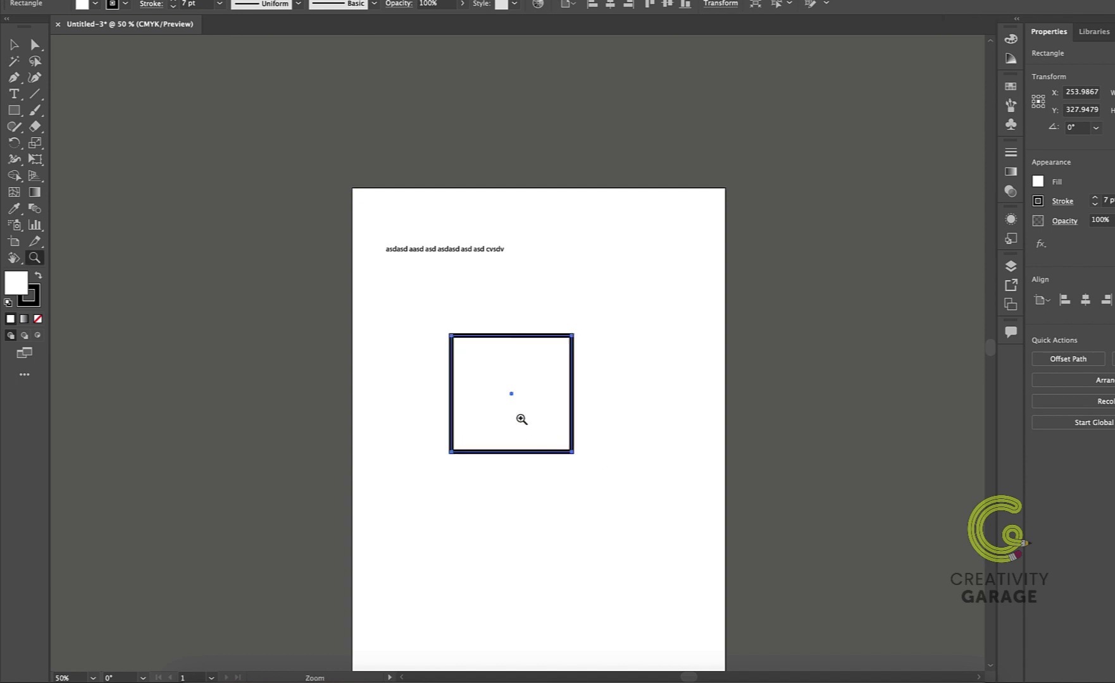
pyautogui.moveTo(442, 327)
pyautogui.mouseDown()
pyautogui.moveTo(565, 465)
pyautogui.moveTo(585, 464)
pyautogui.mouseUp()
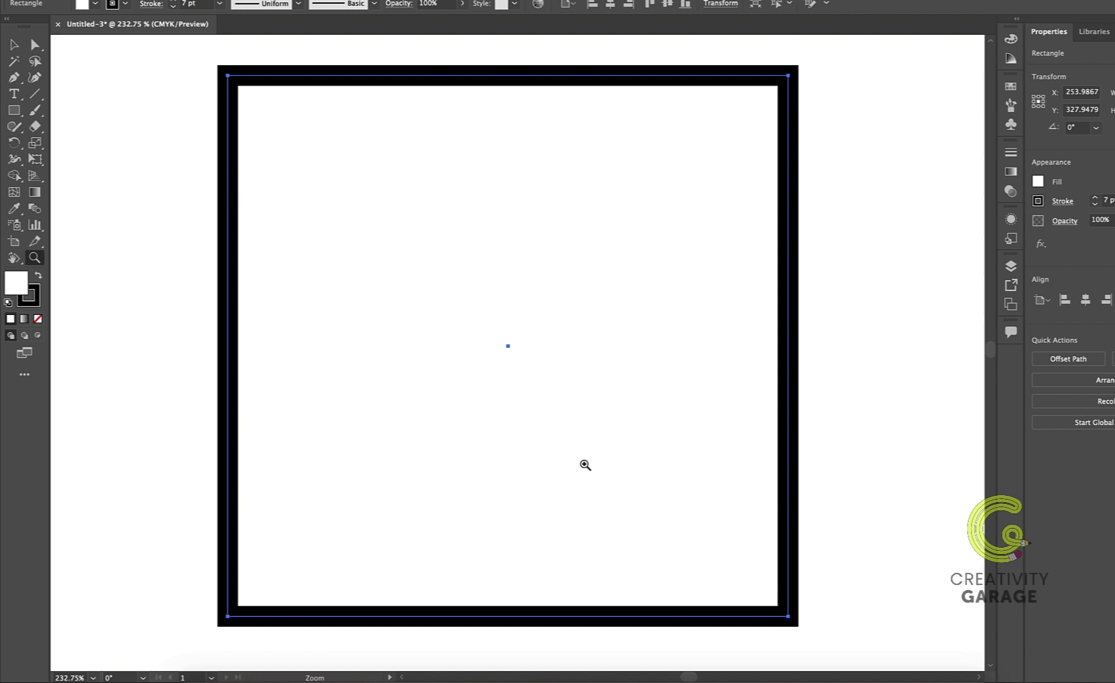
pyautogui.keyDown('alt'); pyautogui.click(585, 465); pyautogui.keyUp('alt')
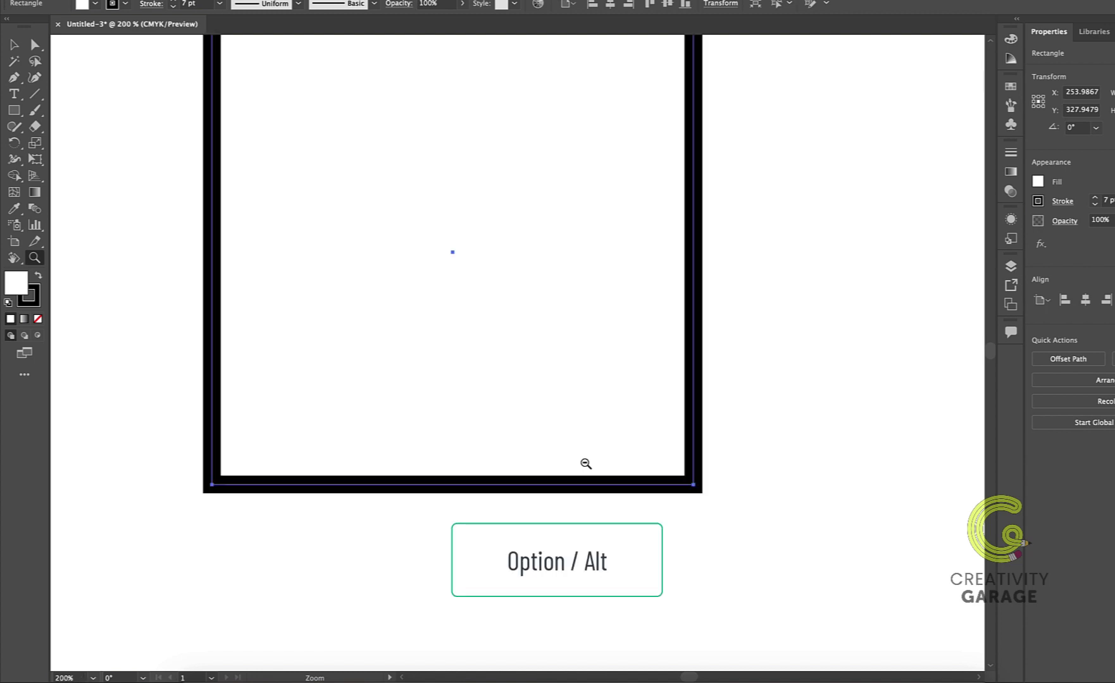
pyautogui.keyDown('alt'); pyautogui.click(582, 452); pyautogui.keyUp('alt')
pyautogui.keyDown('alt'); pyautogui.click(430, 206); pyautogui.keyUp('alt')
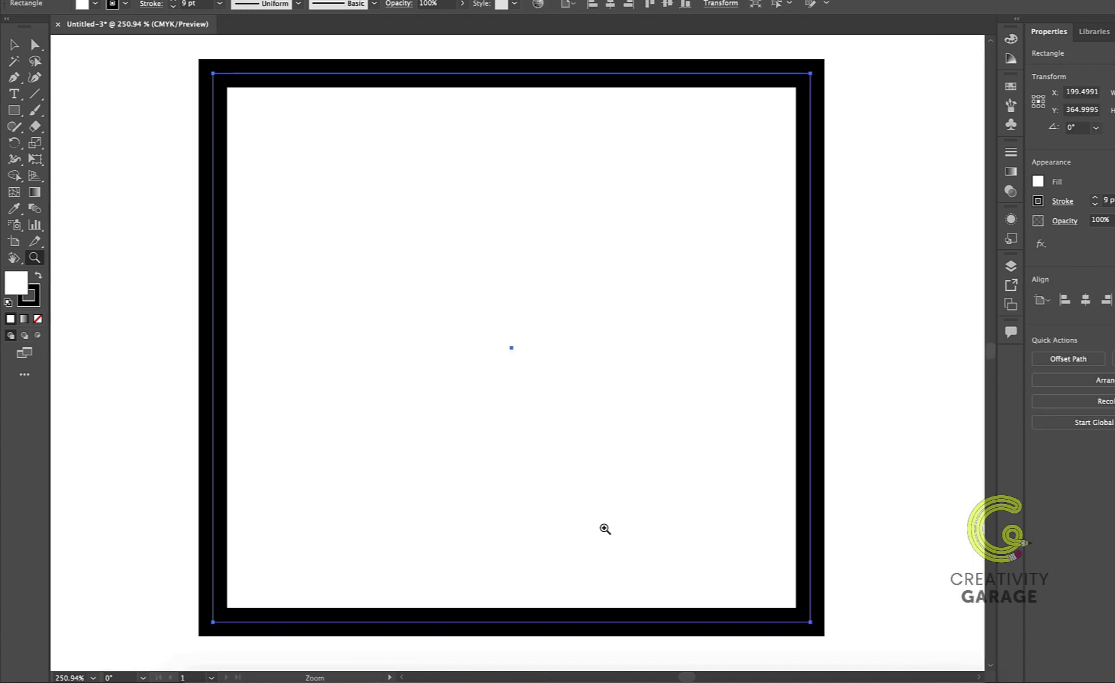
# Step: Fit the artboard in the window, marquee-zoom onto the square, then return to 100%
pyautogui.doubleClick(14, 258)
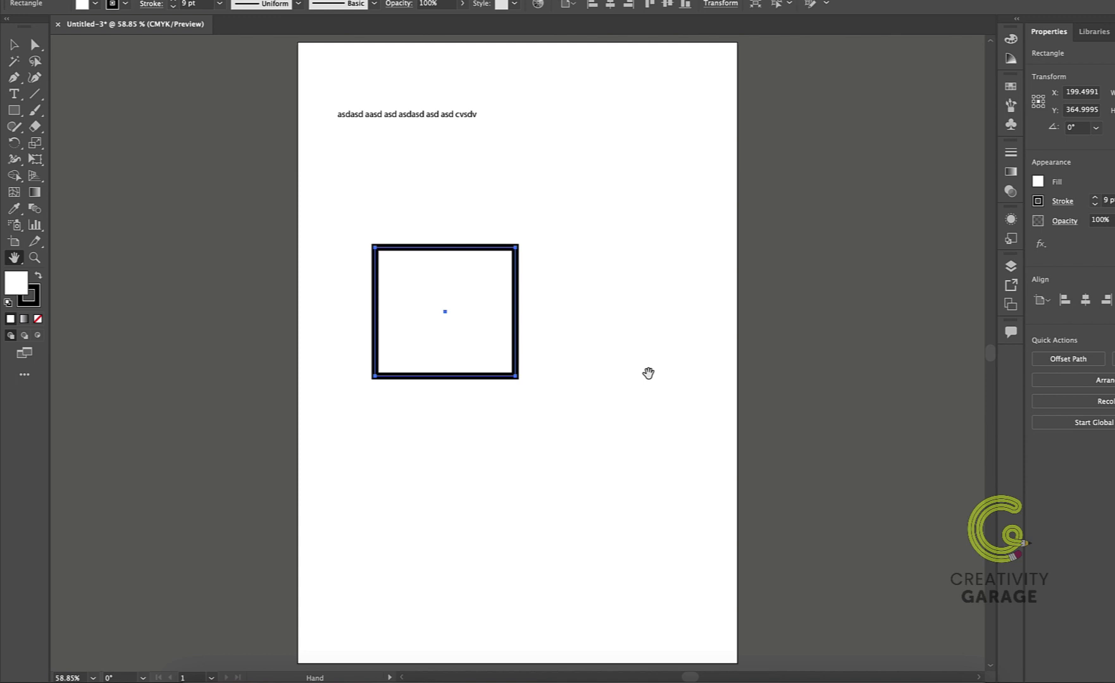
pyautogui.press('z')
pyautogui.moveTo(371, 243); pyautogui.dragTo(519, 379)
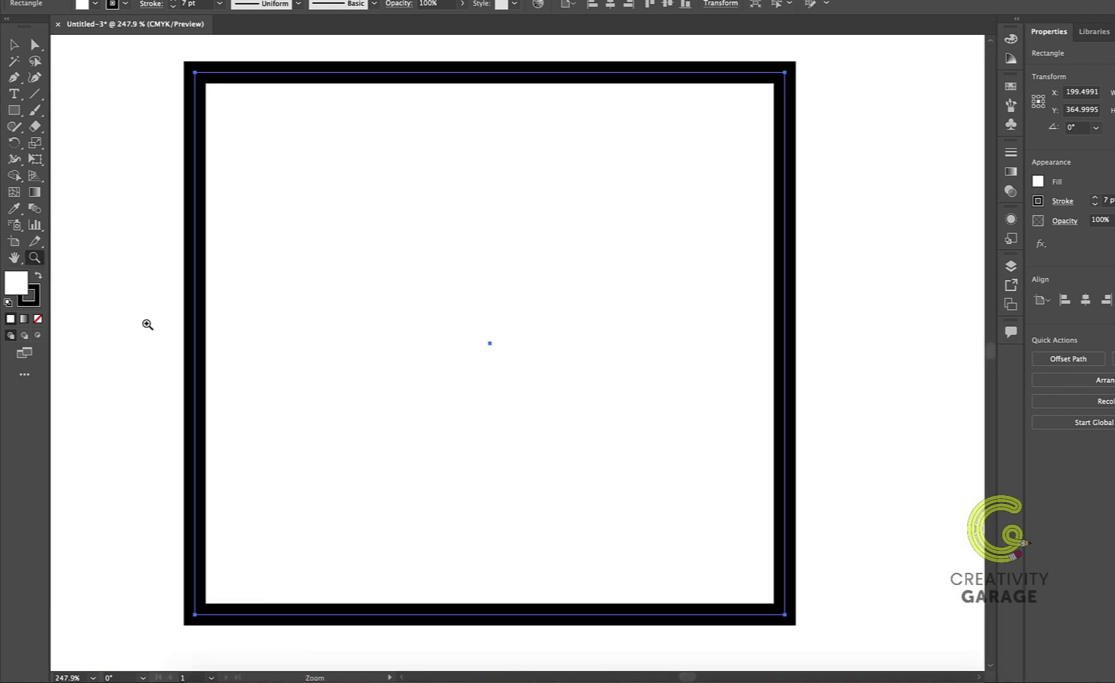
pyautogui.doubleClick(37, 259)
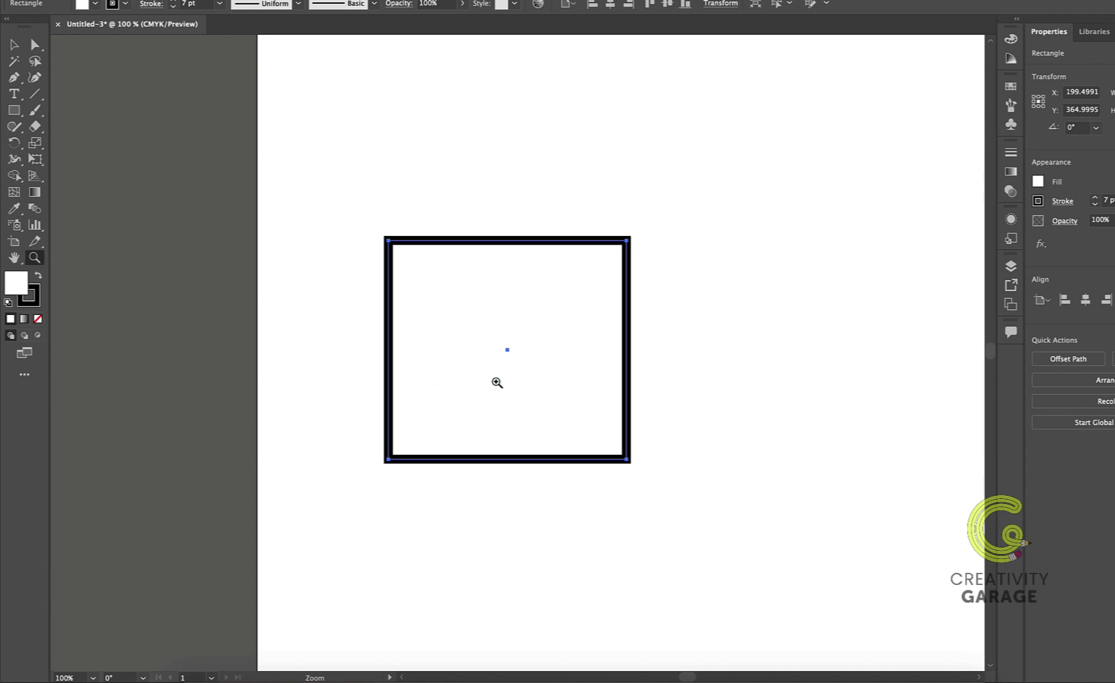
# Step: Zoom in through 150%, 200% and 300%, back out to 100%, then hide all panels
pyautogui.hotkey('ctrl', '+')
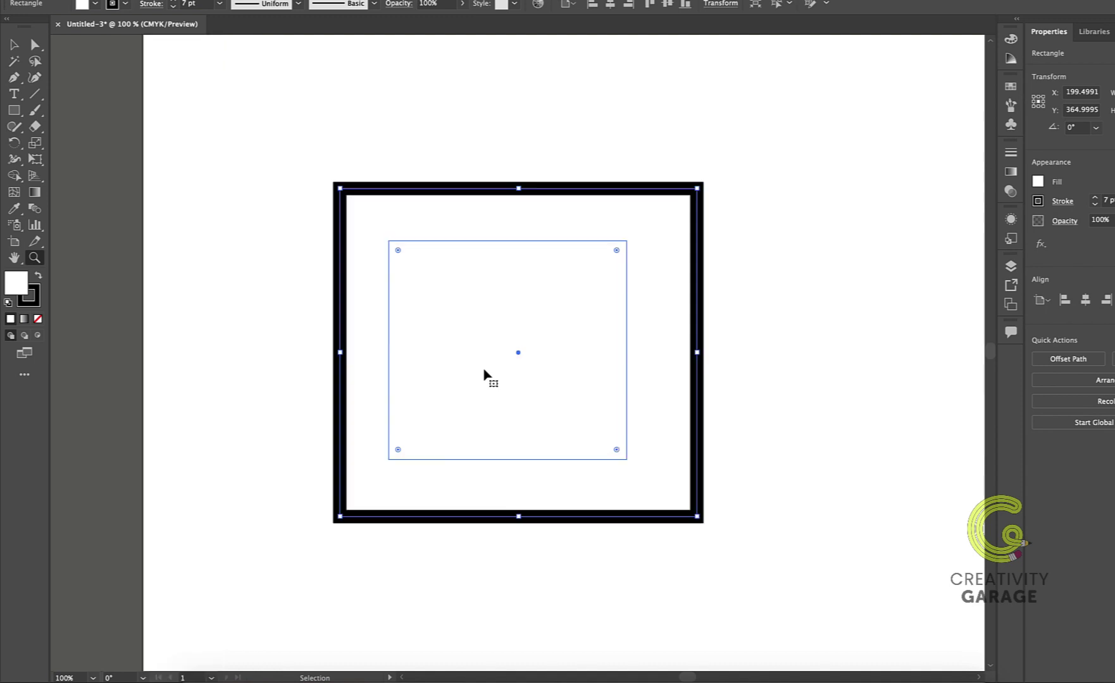
pyautogui.hotkey('ctrl', '+')
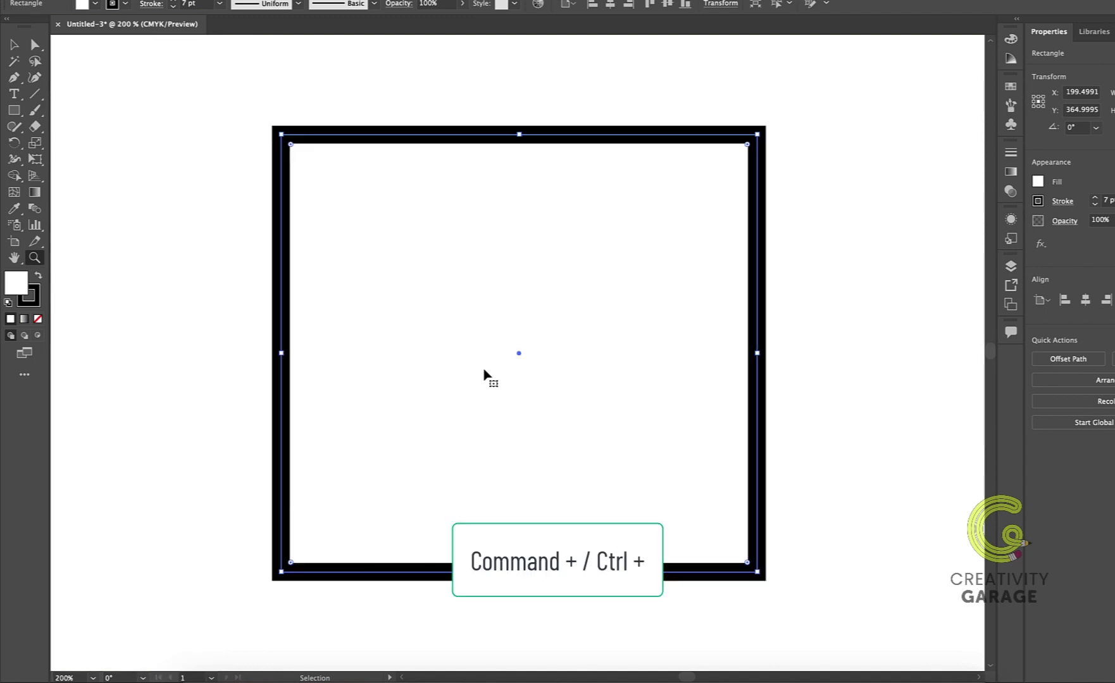
pyautogui.hotkey('ctrl', '+')
pyautogui.press('z')
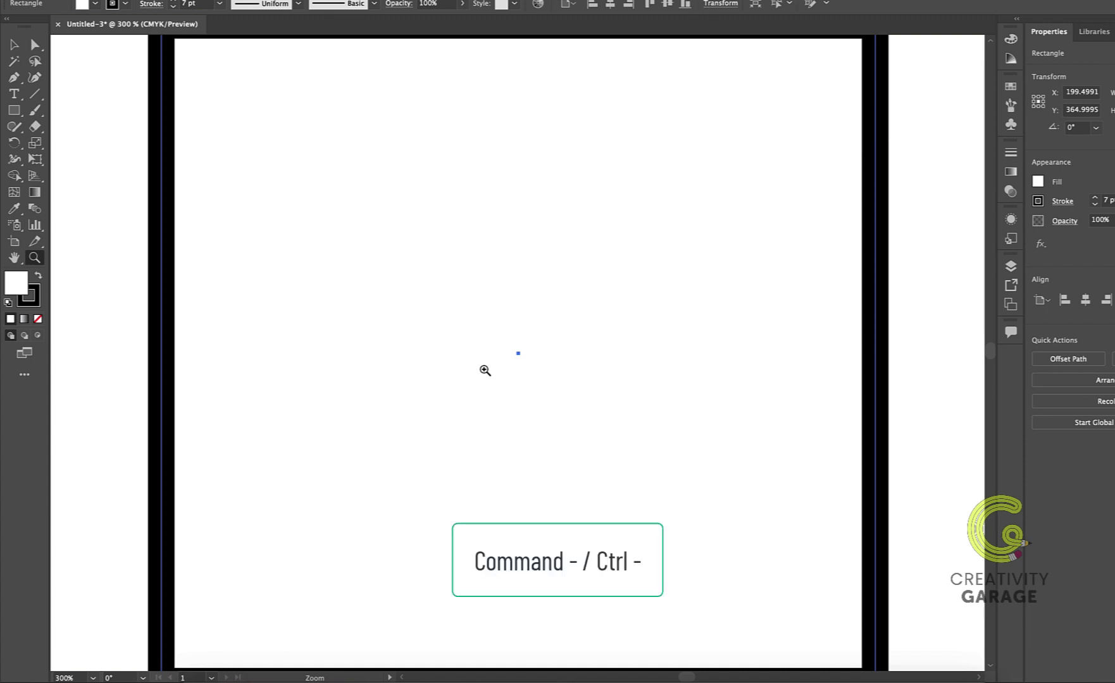
pyautogui.hotkey('ctrl', '-')
pyautogui.hotkey('ctrl', '-')
pyautogui.hotkey('ctrl', '-')
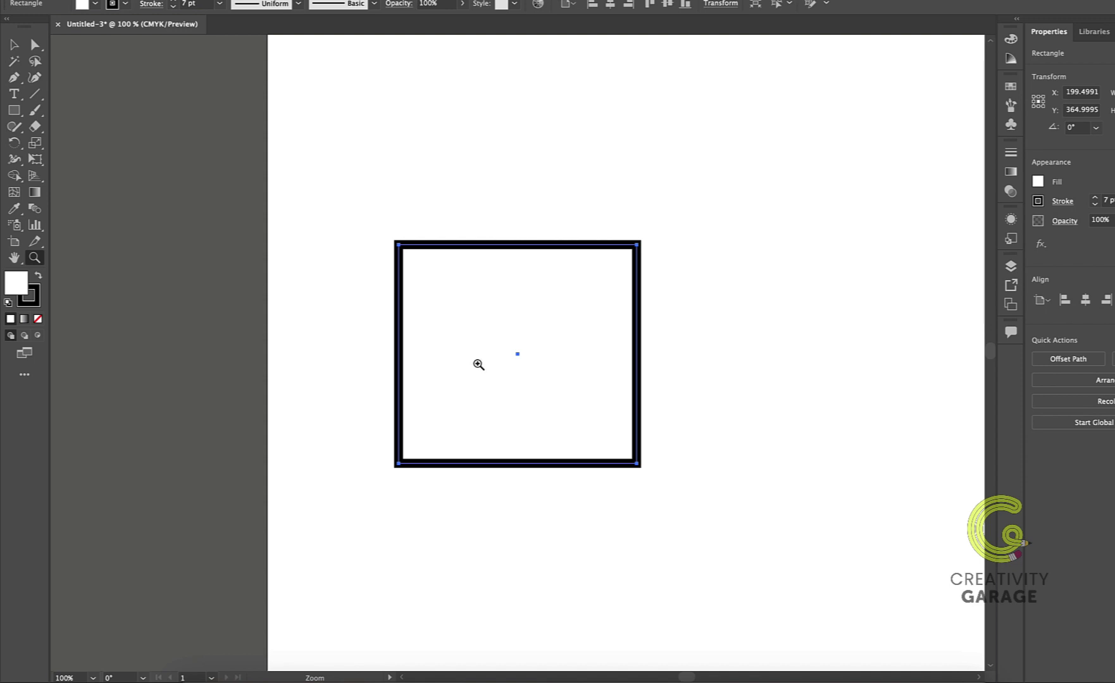
pyautogui.press('Tab')
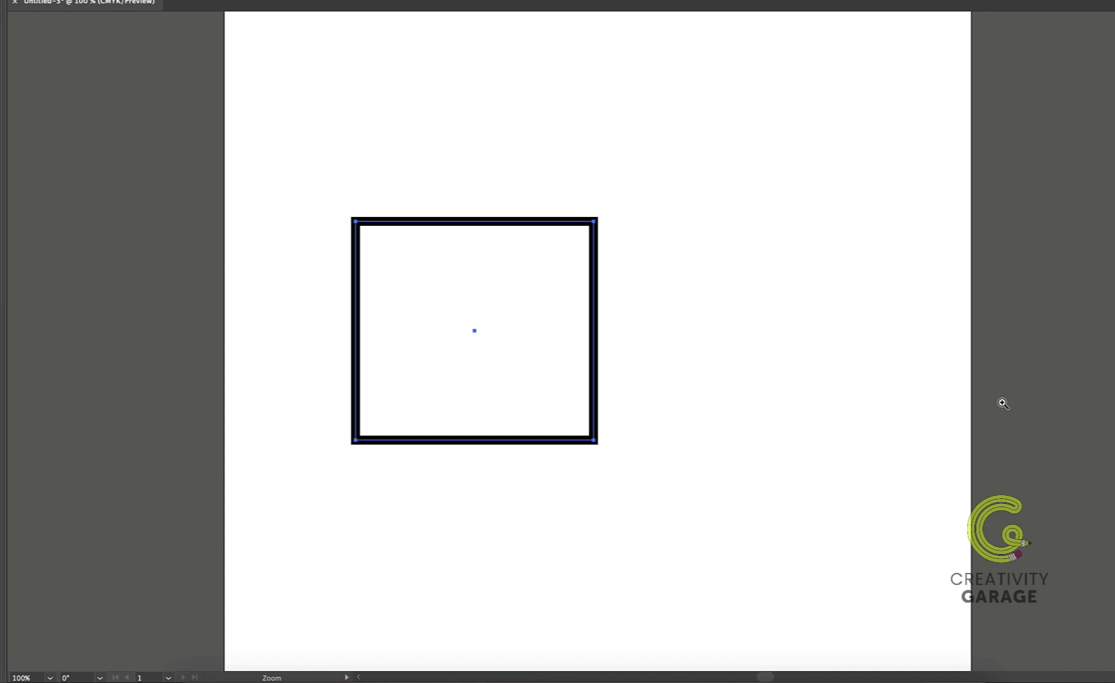
# Step: Restore the tools and panels around the white square's artboard with Tab
pyautogui.press('Tab')
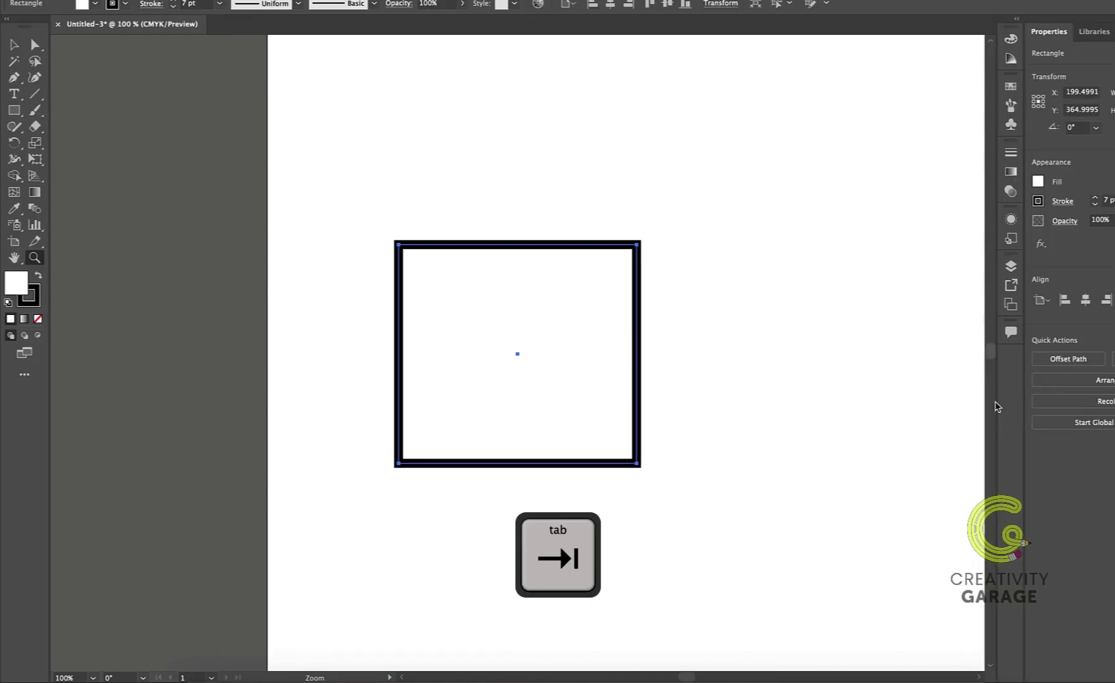